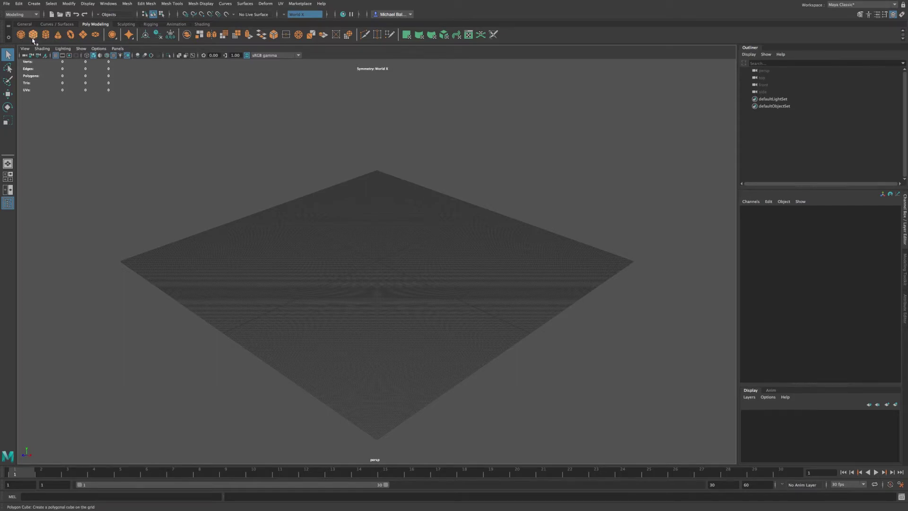
- Create a polygon sphere (pSphere1) from the Poly Modeling shelf
left_click(21, 34)
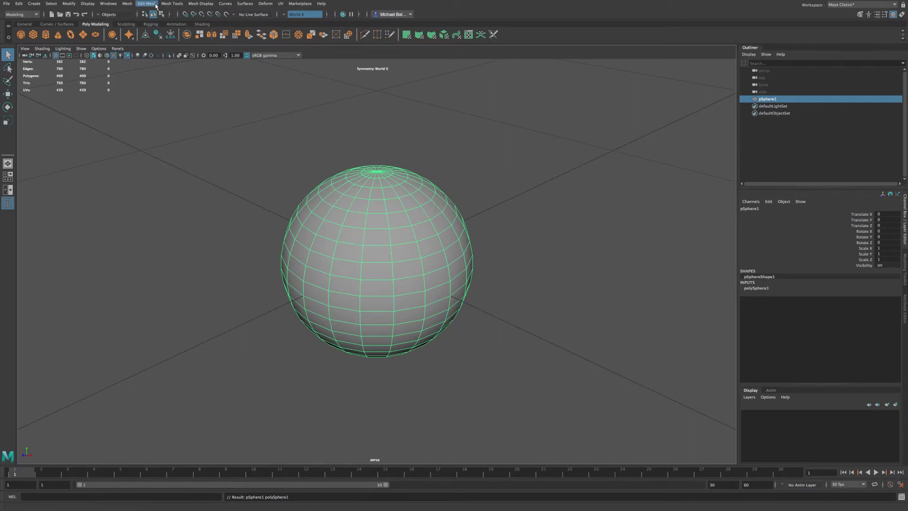
right_click(336, 228)
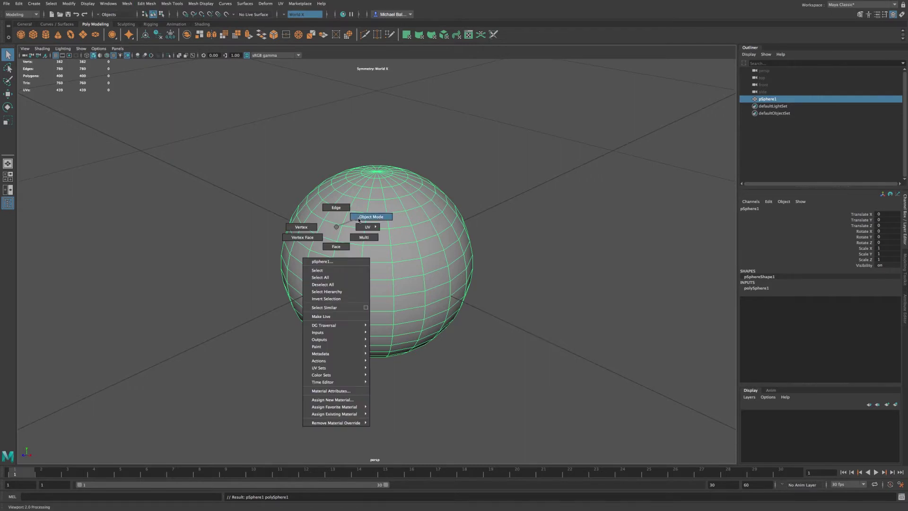
left_click(360, 217)
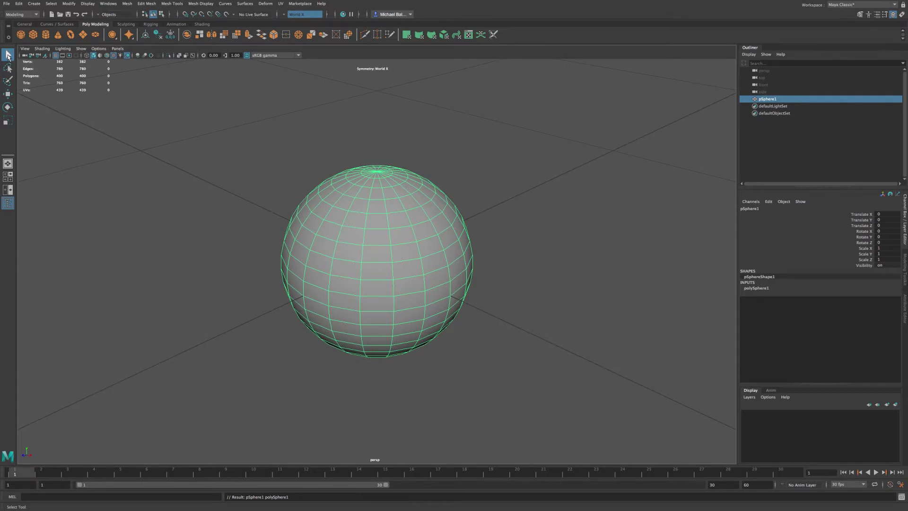
left_click(210, 197)
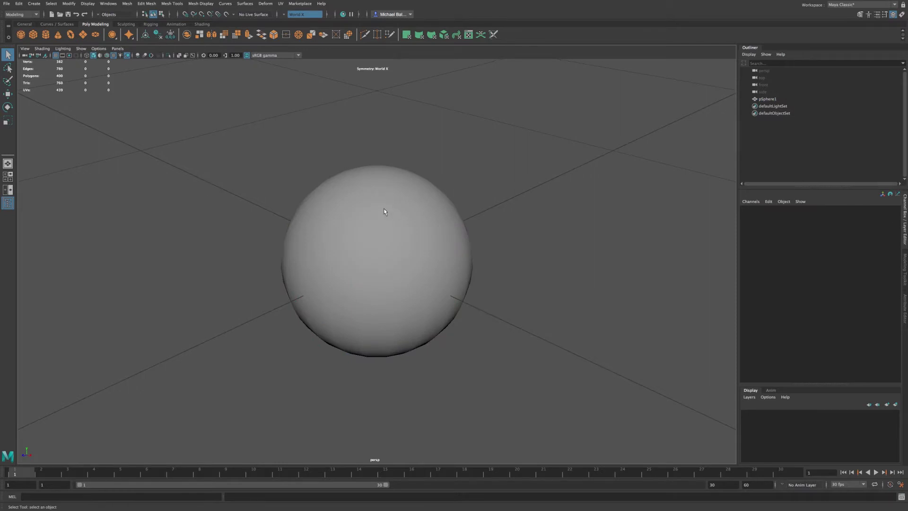
left_click(392, 216)
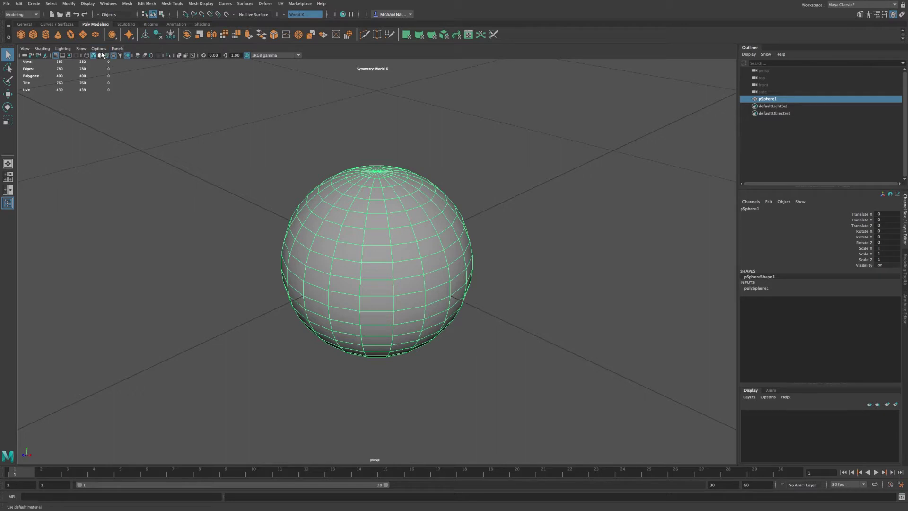
- Add a polygon cube at the origin and move the sphere to its right
left_click(33, 35)
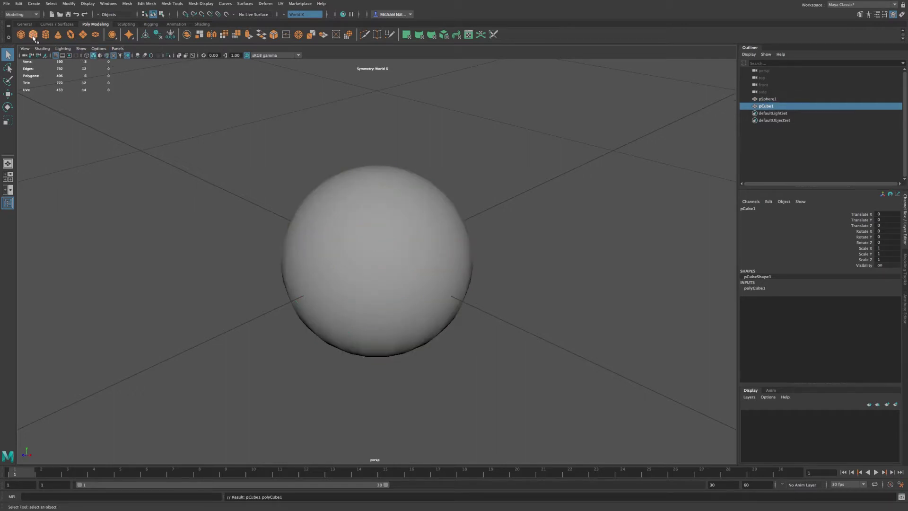
left_click(331, 194)
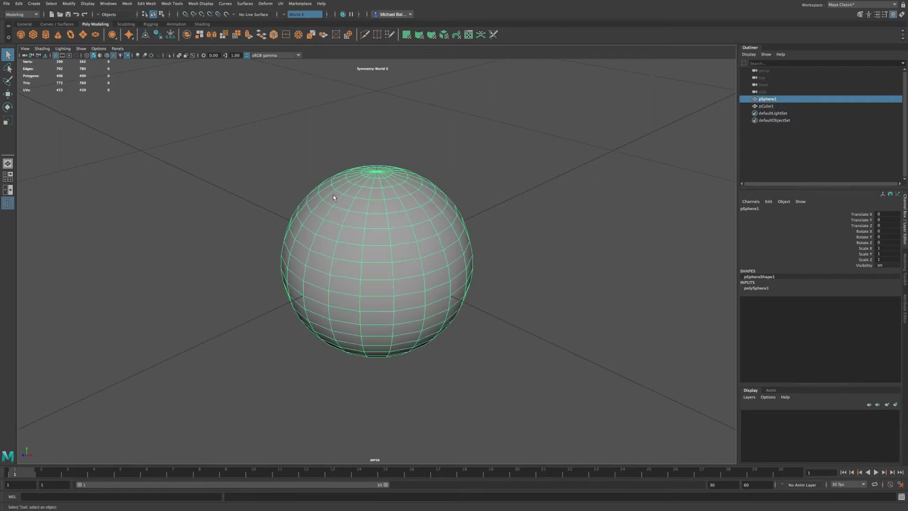
left_click(8, 94)
left_click_drag(405, 277, 577, 352)
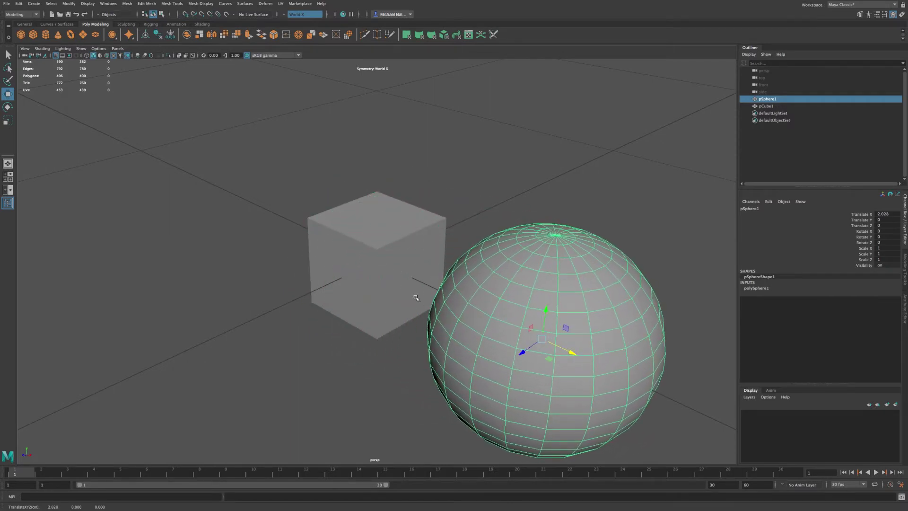
- Add a polygon cylinder, move it left of the cube to X −3.125, and zoom out
left_click(360, 259)
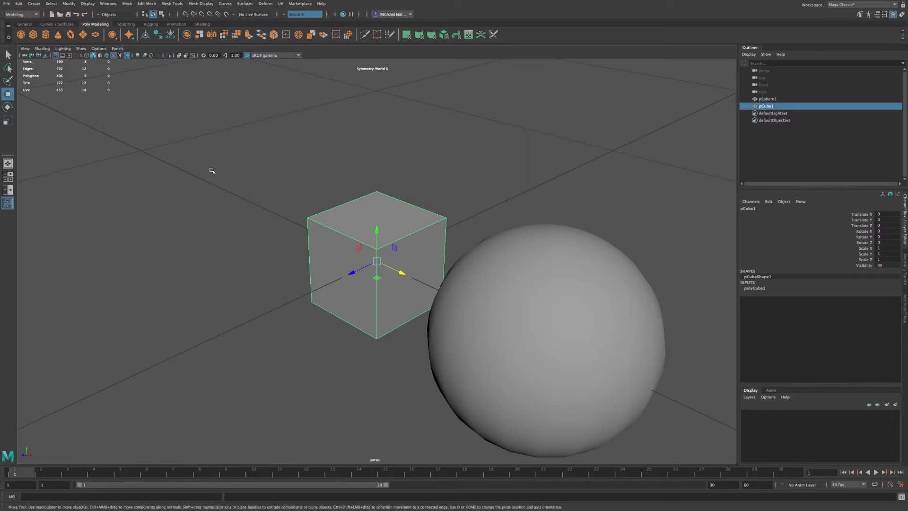
left_click(45, 35)
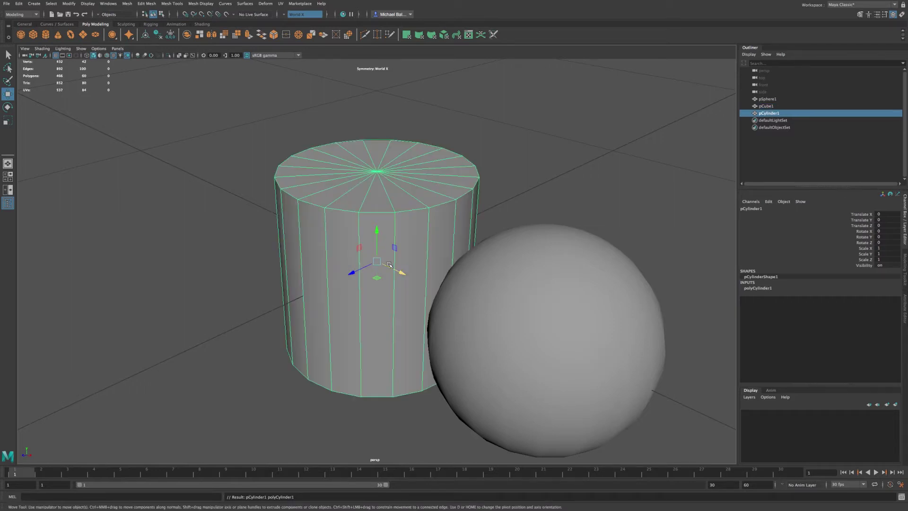
left_click_drag(397, 268, 228, 189)
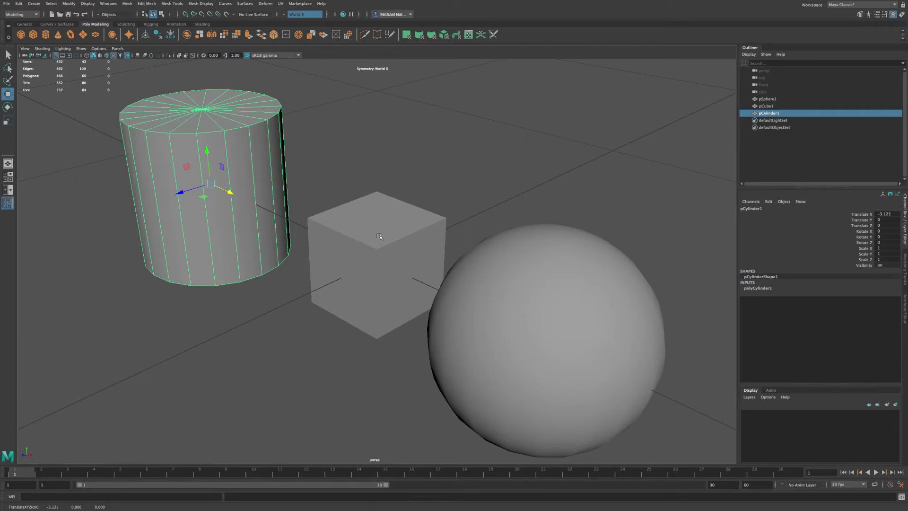
right_click_drag(379, 237, 389, 156, "alt")
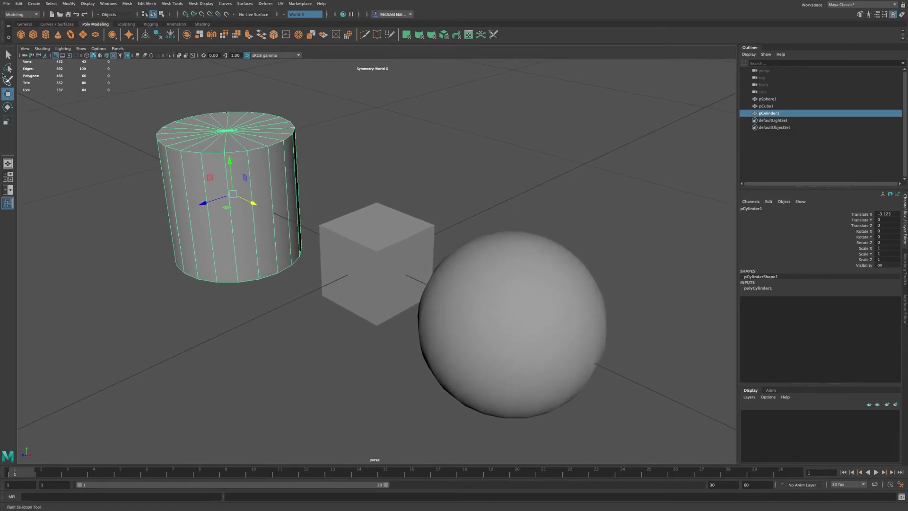
left_click(8, 55)
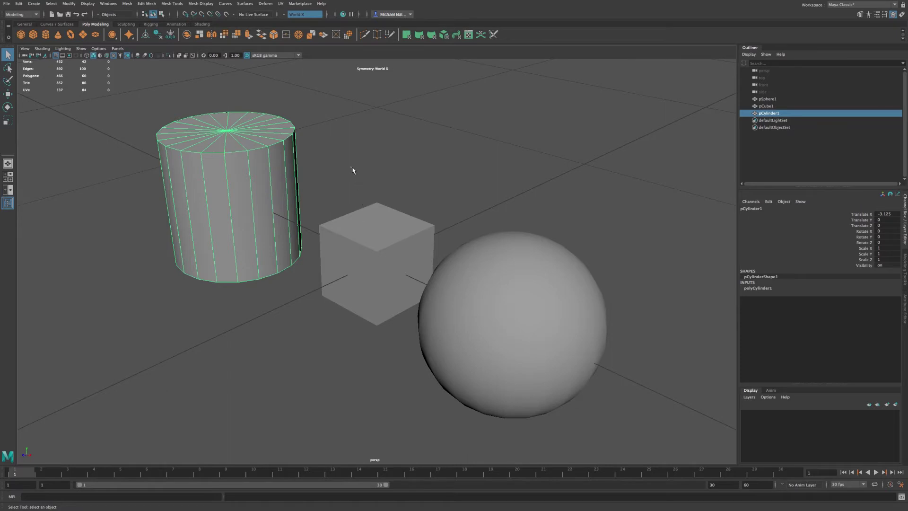
left_click_drag(350, 166, 445, 229)
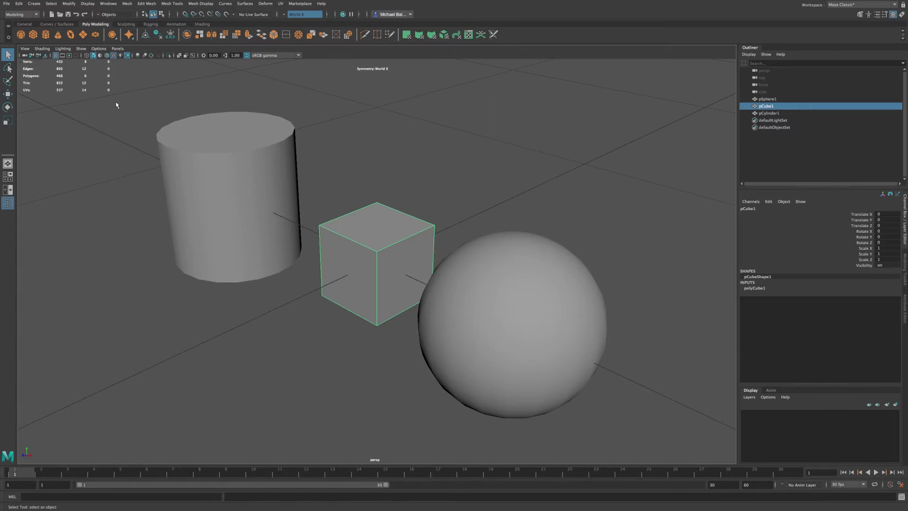
left_click_drag(117, 102, 312, 305)
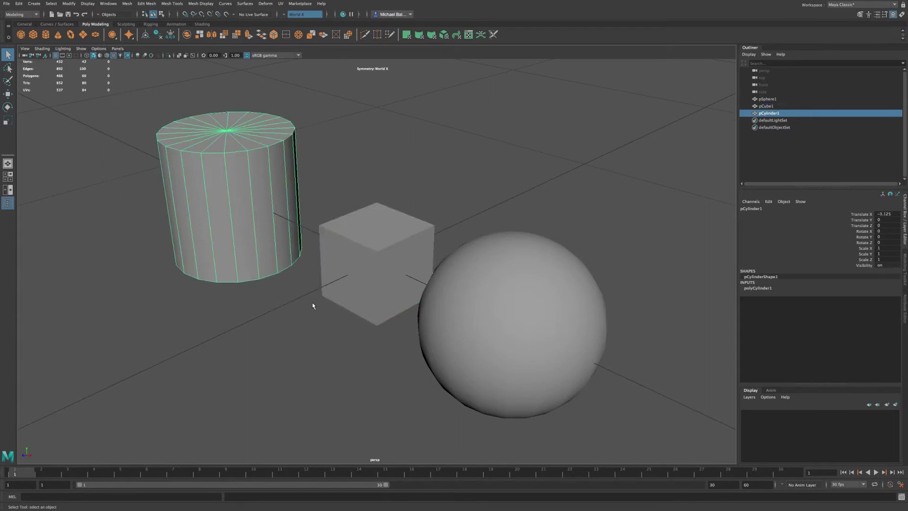
left_click_drag(124, 240, 142, 254)
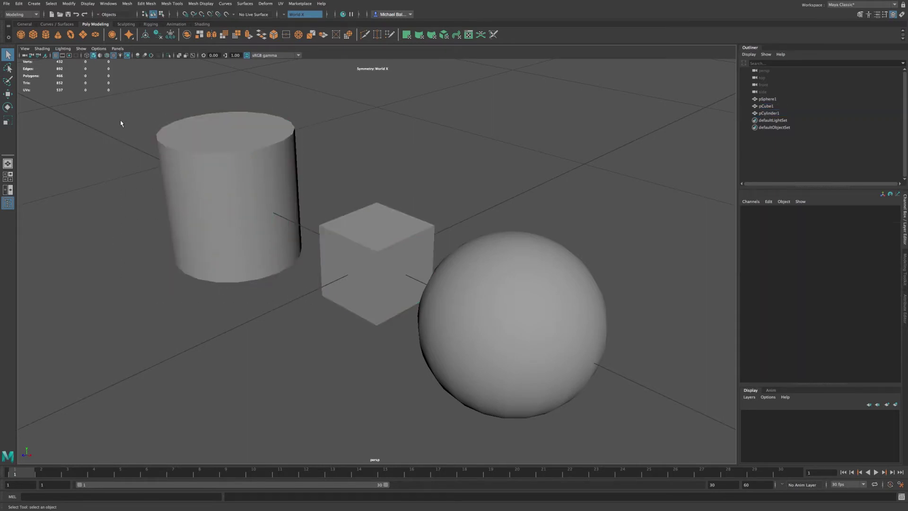
left_click_drag(128, 115, 170, 158)
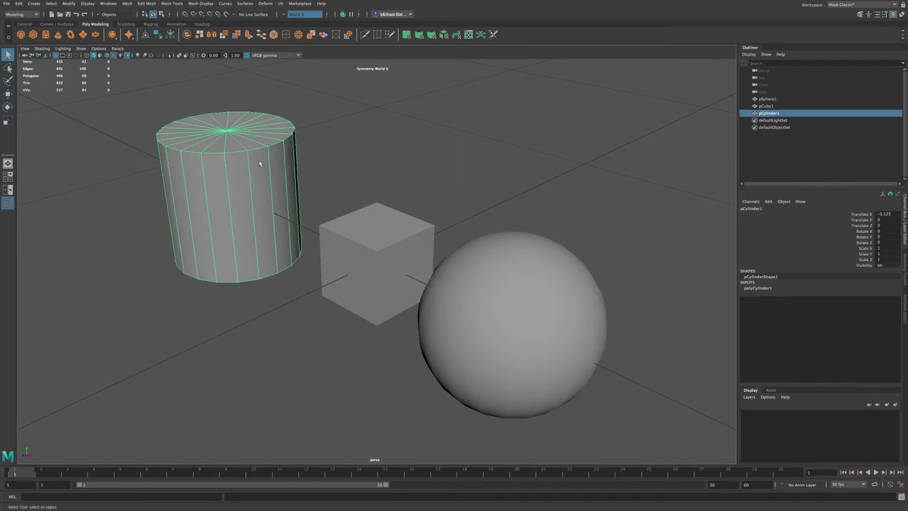
left_click_drag(343, 164, 411, 208)
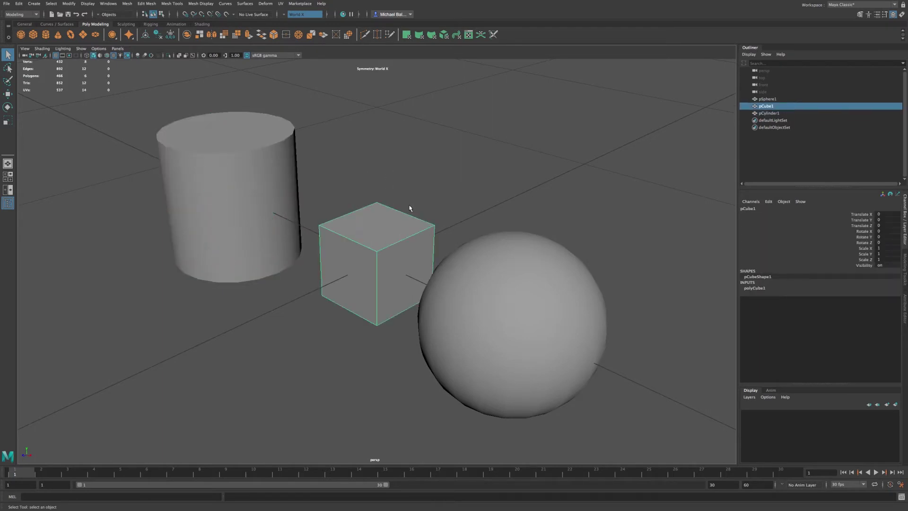
left_click_drag(499, 211, 559, 242)
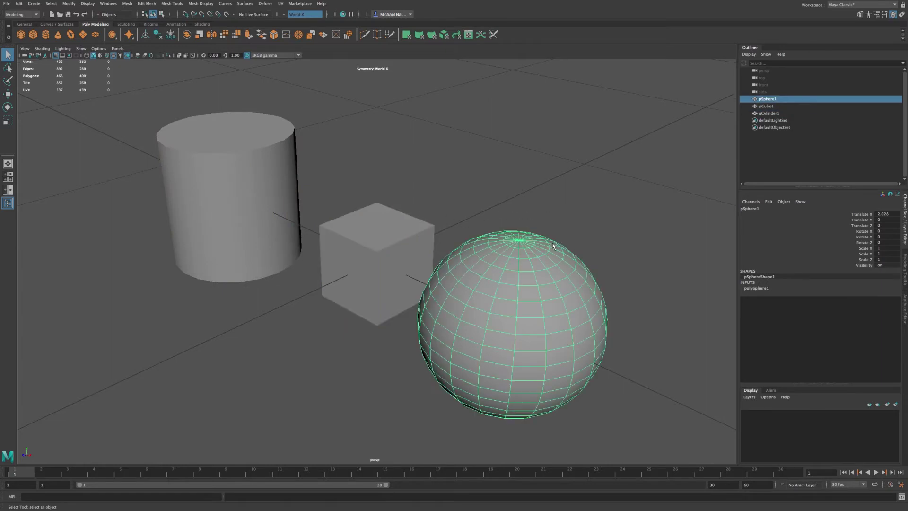
left_click(7, 69)
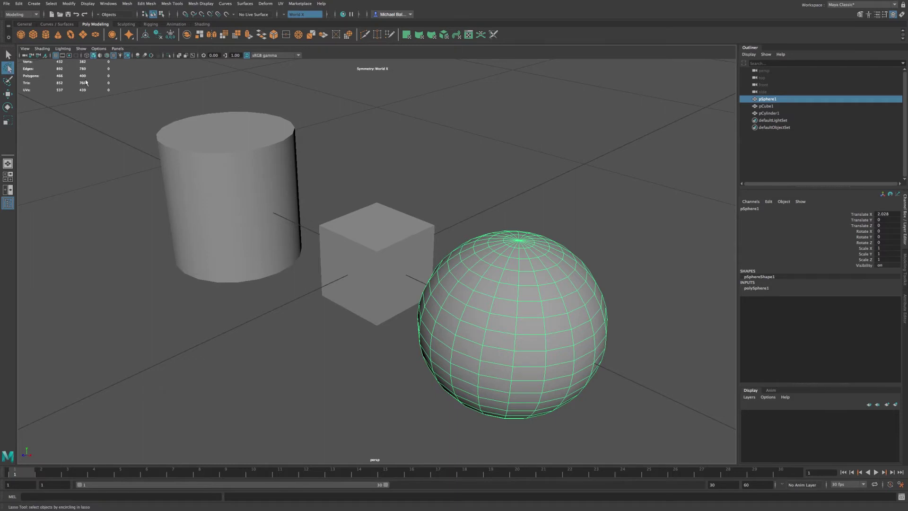
mouse_move(452, 219)
left_mouse_down()
mouse_move(462, 195)
mouse_move(419, 165)
mouse_move(356, 171)
mouse_move(310, 215)
mouse_move(300, 255)
mouse_move(314, 306)
mouse_move(380, 324)
mouse_move(440, 229)
mouse_move(454, 228)
left_mouse_up()
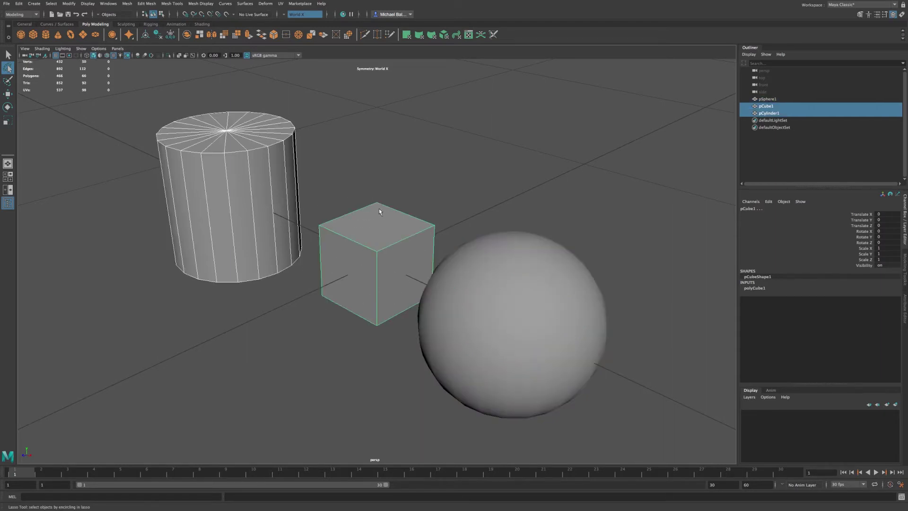
mouse_move(322, 154)
left_mouse_down()
mouse_move(287, 102)
mouse_move(259, 109)
mouse_move(252, 138)
mouse_move(260, 168)
mouse_move(292, 181)
mouse_move(318, 153)
left_mouse_up()
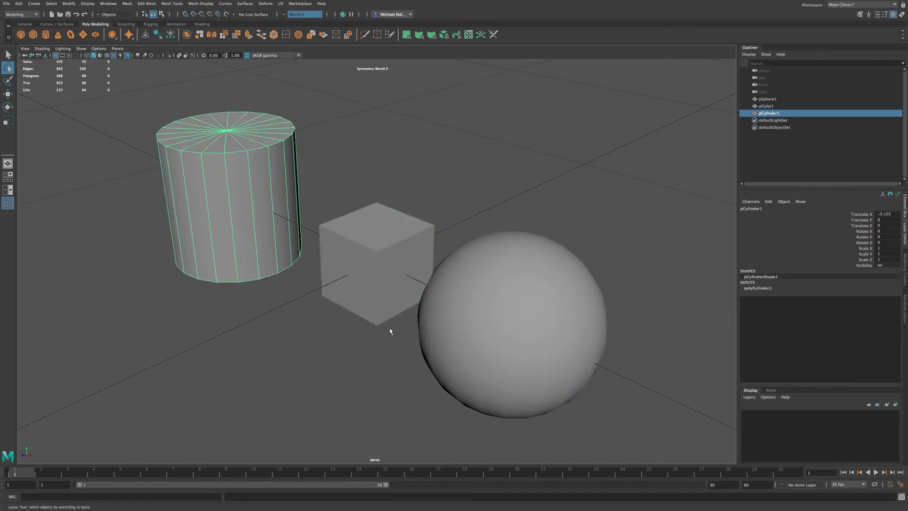
mouse_move(330, 320)
left_mouse_down()
mouse_move(304, 261)
mouse_move(318, 207)
mouse_move(378, 180)
mouse_move(420, 187)
mouse_move(446, 221)
mouse_move(408, 322)
mouse_move(398, 336)
mouse_move(335, 326)
left_mouse_up()
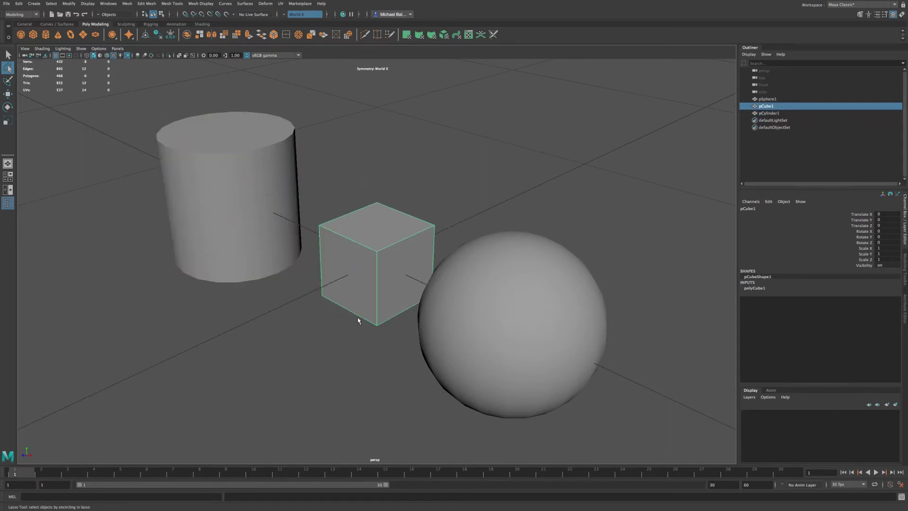
left_click(71, 136)
- Try the paint selection tool, then cycle the cylinder through vertex and face component modes
left_click(7, 82)
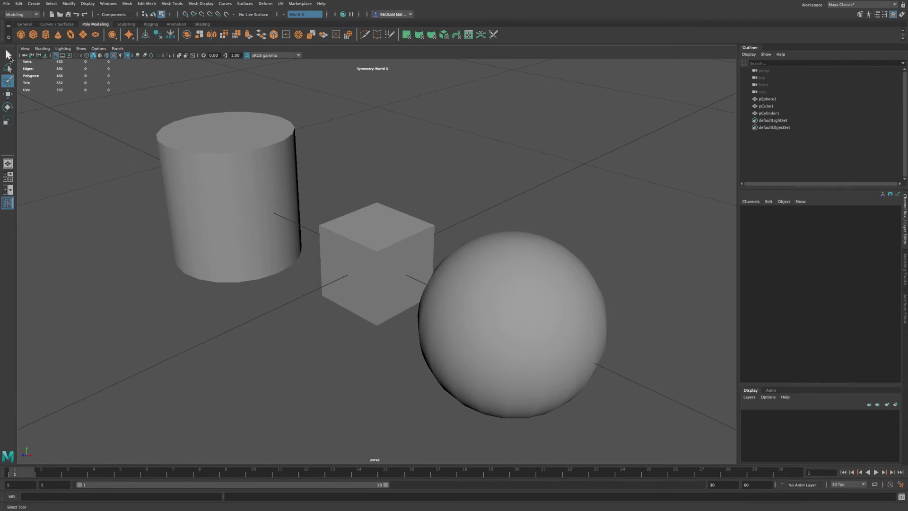
key("q")
left_click(207, 138)
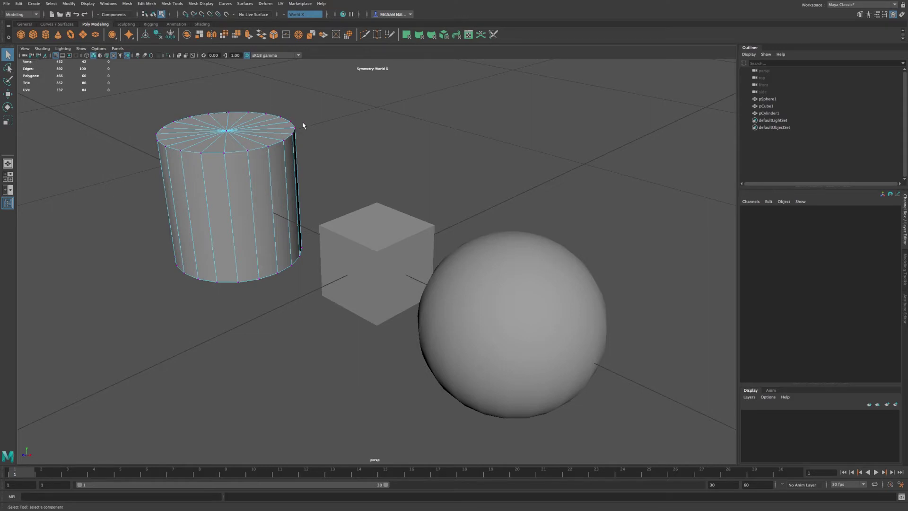
right_click(355, 142)
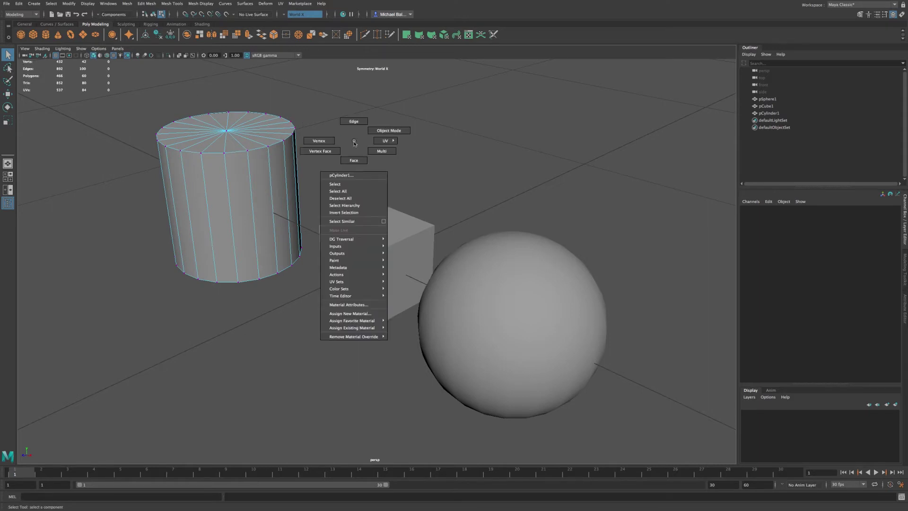
left_click(329, 142)
right_click(335, 139)
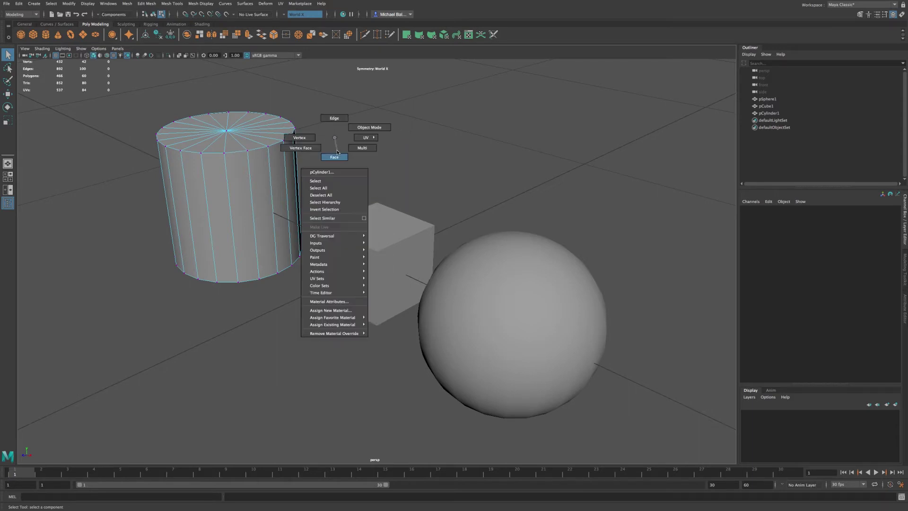
left_click(338, 156)
right_click_drag(340, 143, 339, 130)
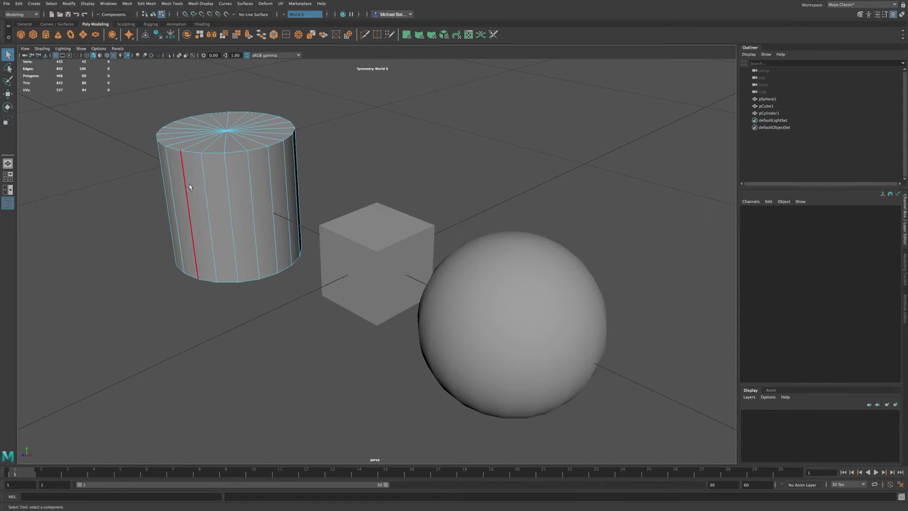
- Select four edges along the cylinder's side
left_click(206, 198)
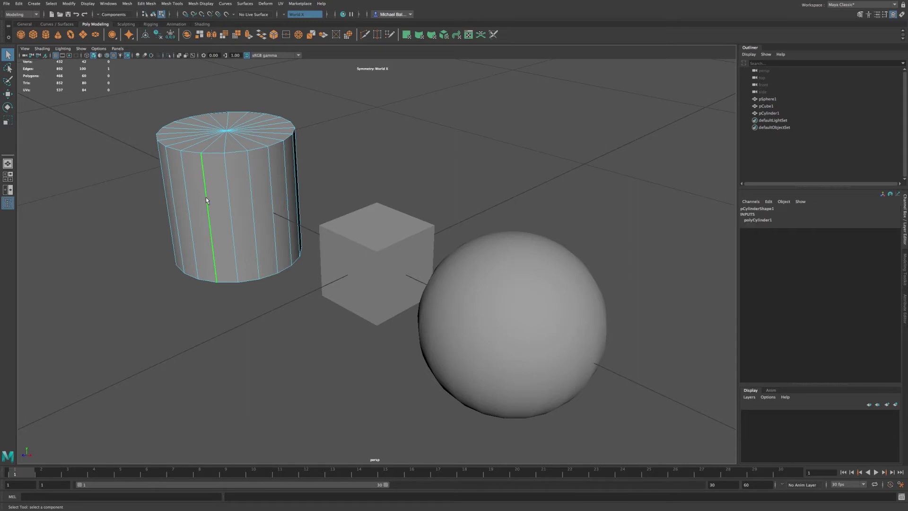
left_click(270, 196)
left_click(286, 189)
left_click(178, 199)
- Switch to vertex mode and pick five vertices around the cylinder's top rim
right_click_drag(142, 172, 117, 174)
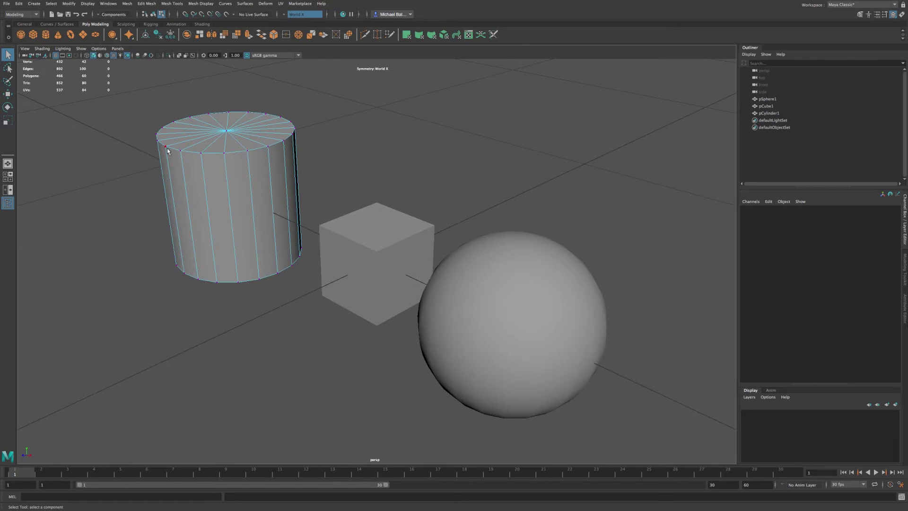
left_click(183, 153)
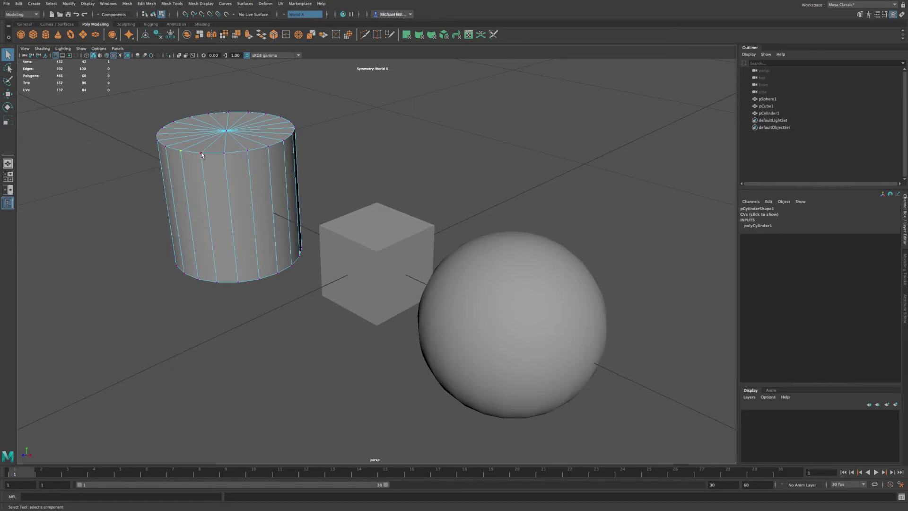
left_click(201, 153)
left_click(224, 154)
left_click(247, 151)
left_click(269, 147)
- Switch to face mode, pick five side faces ending on a narrow one, then return to object mode
right_click_drag(203, 203, 208, 223)
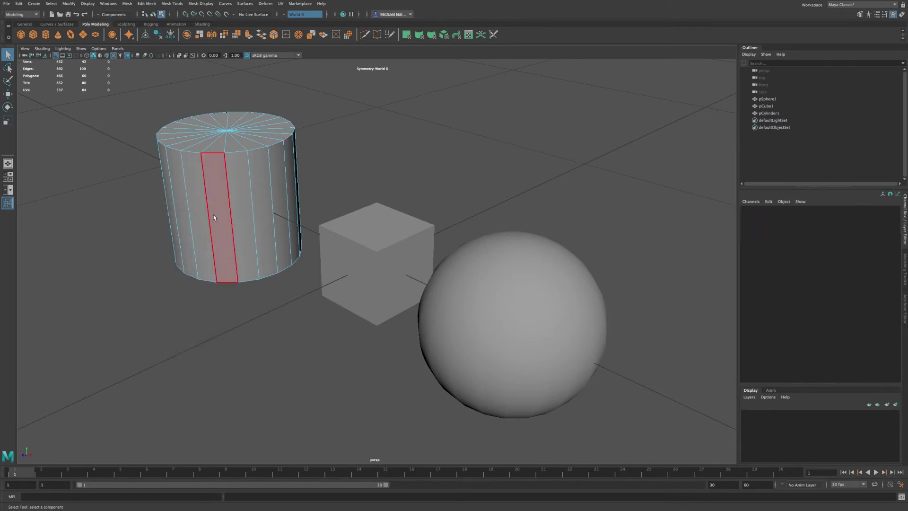
left_click(220, 215)
left_click(240, 206)
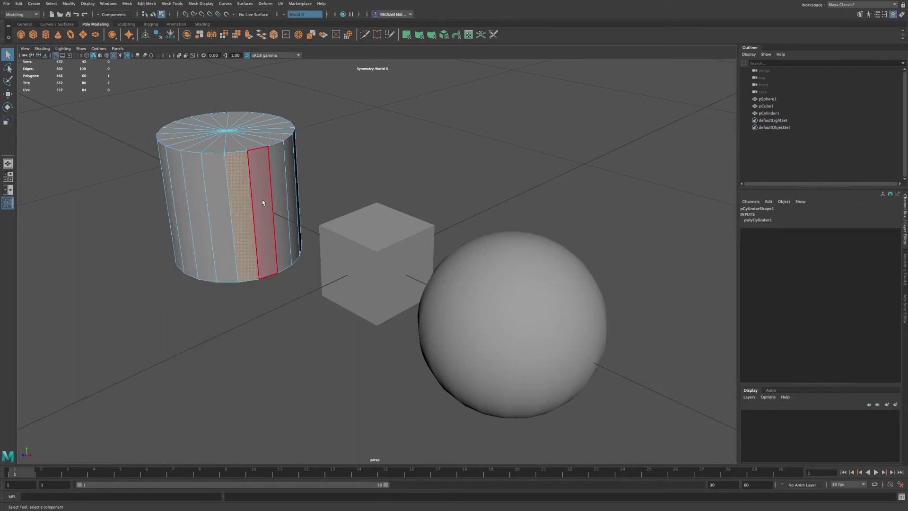
left_click(262, 200)
left_click(278, 189)
left_click(294, 182)
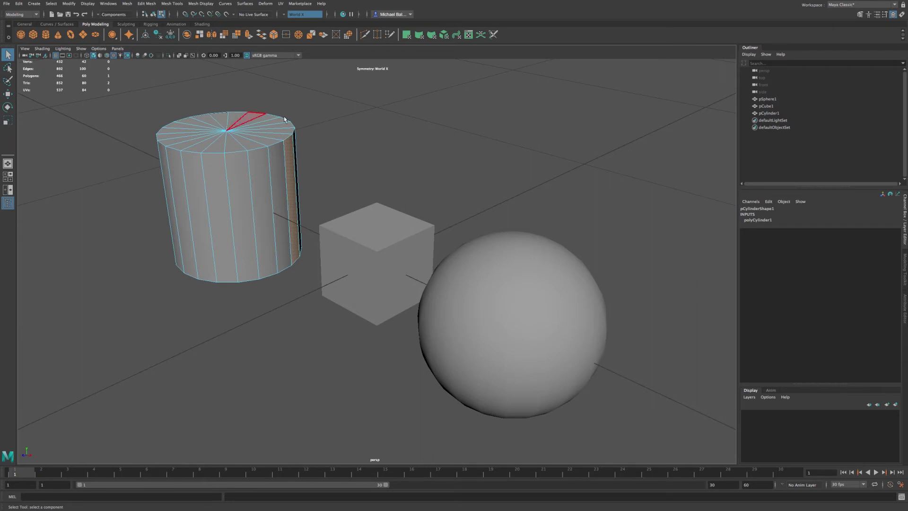
right_click_drag(334, 137, 355, 128)
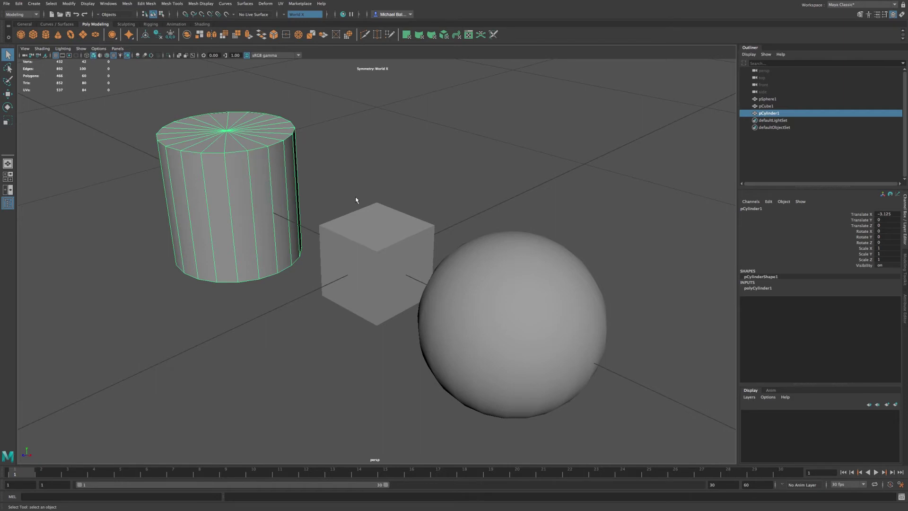
- Select the cube, then the sphere, and bring up the sphere's component menu
left_click(361, 218)
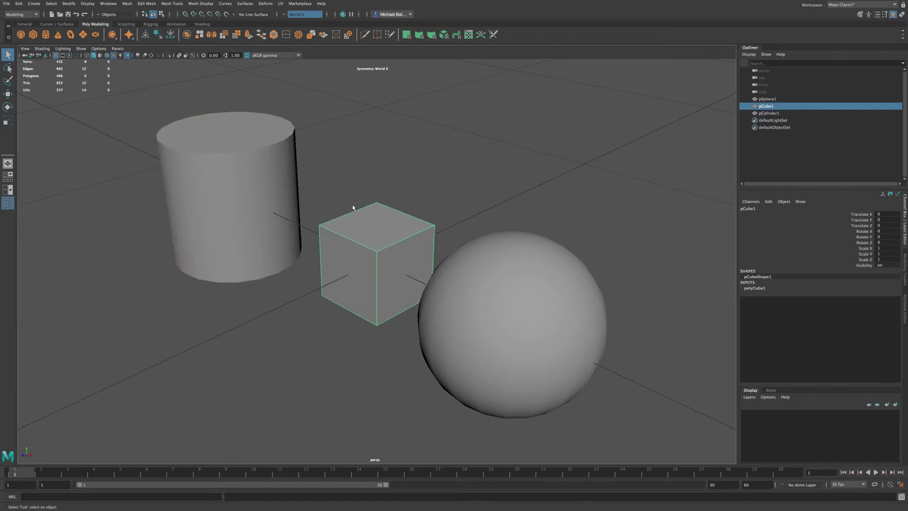
left_click(467, 266)
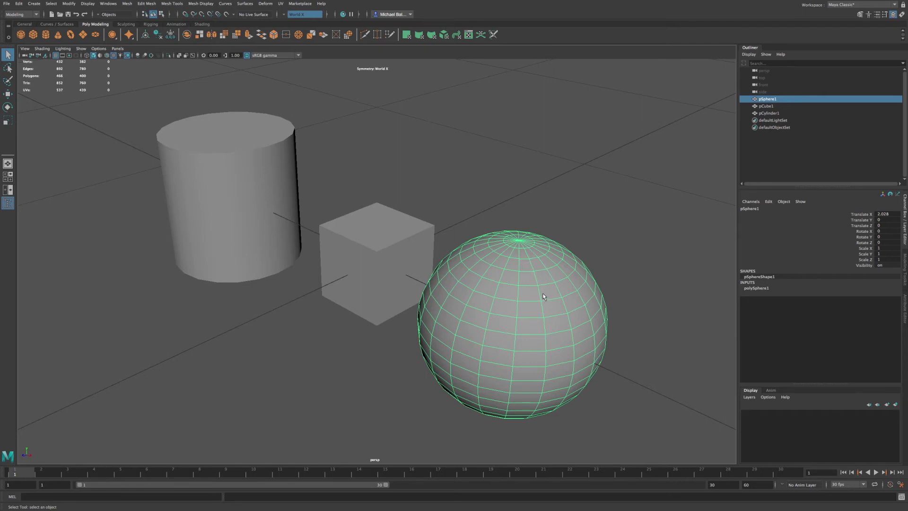
right_click(476, 253)
- Put the sphere in vertex mode, enable Soft Select (Volume, radius 0.89) and pick an upper-right vertex
left_click(499, 243)
right_click(496, 252)
right_click_drag(491, 244, 475, 252)
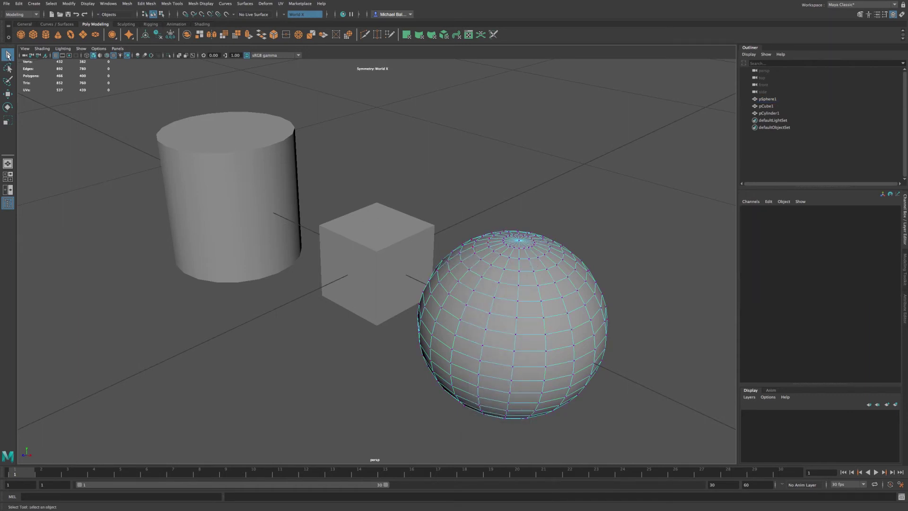
double_click(7, 57)
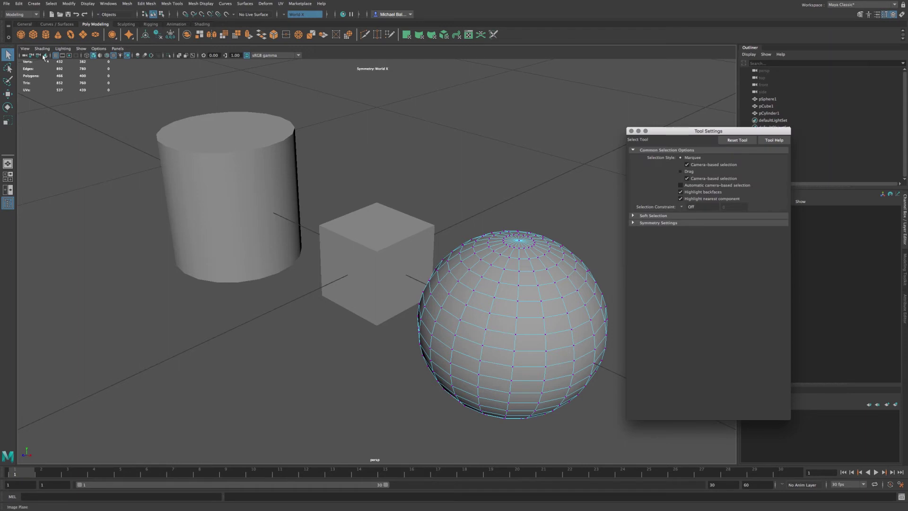
left_click(633, 216)
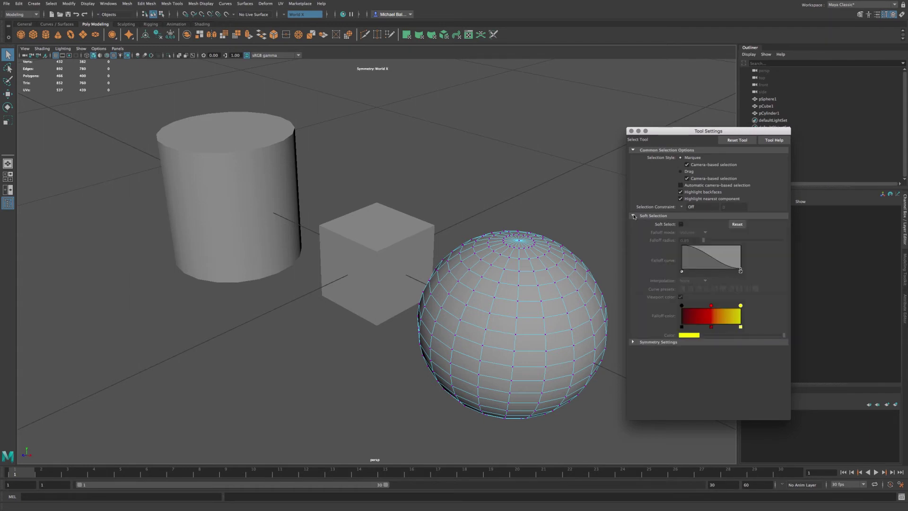
left_click(681, 225)
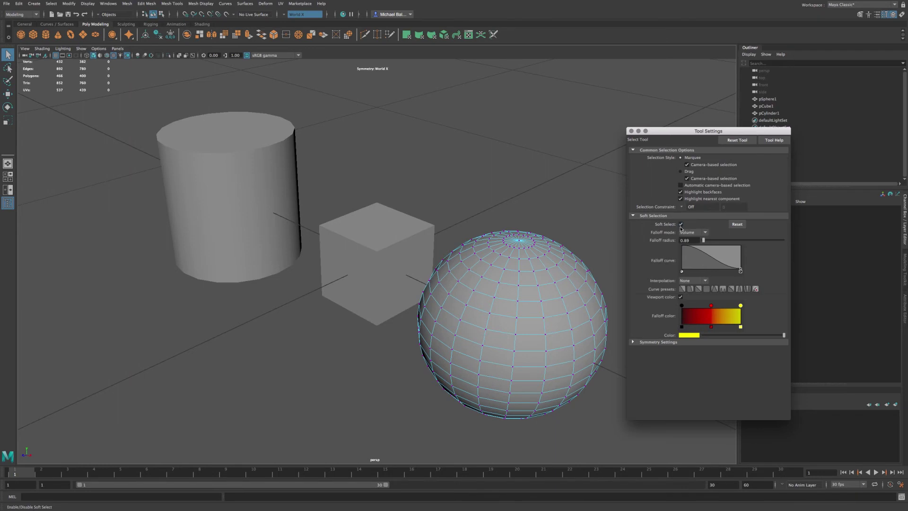
left_click(586, 281)
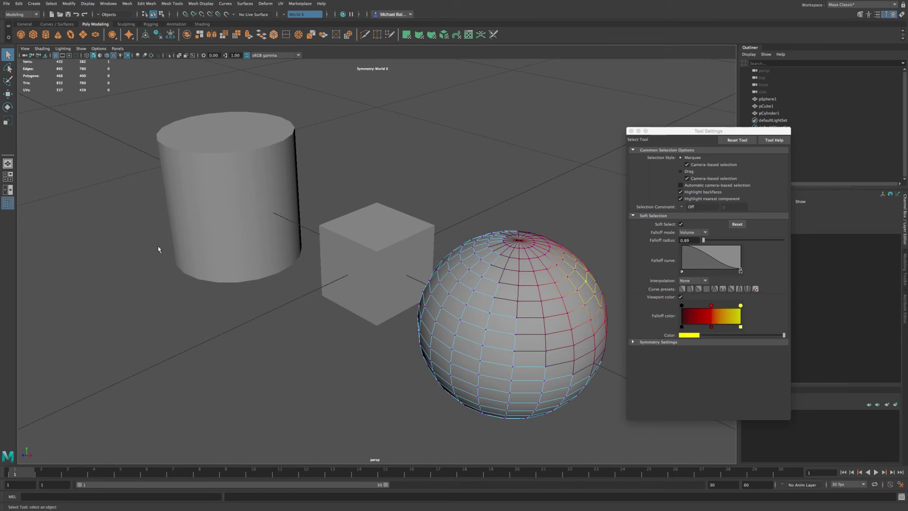
- With the Move tool, push and pull the soft-selected upper-right vertices into smooth bumps
left_click(7, 94)
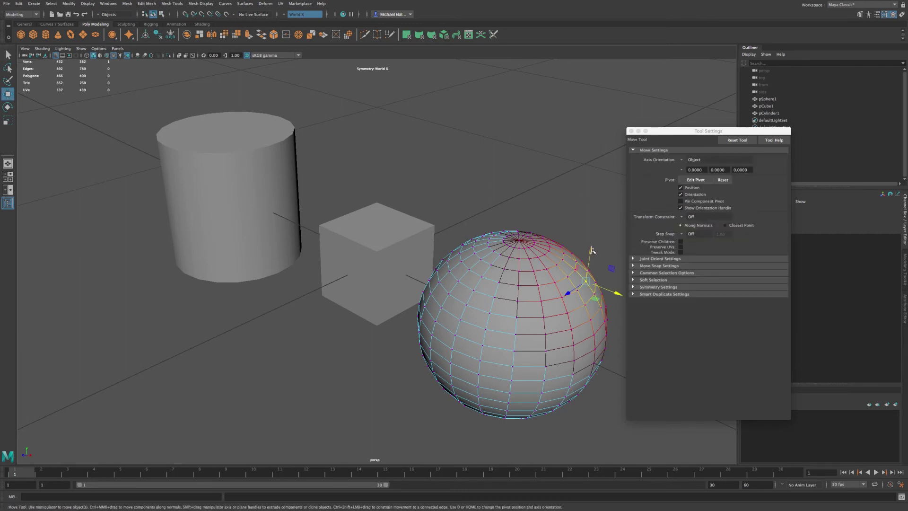
left_click_drag(591, 252, 595, 236)
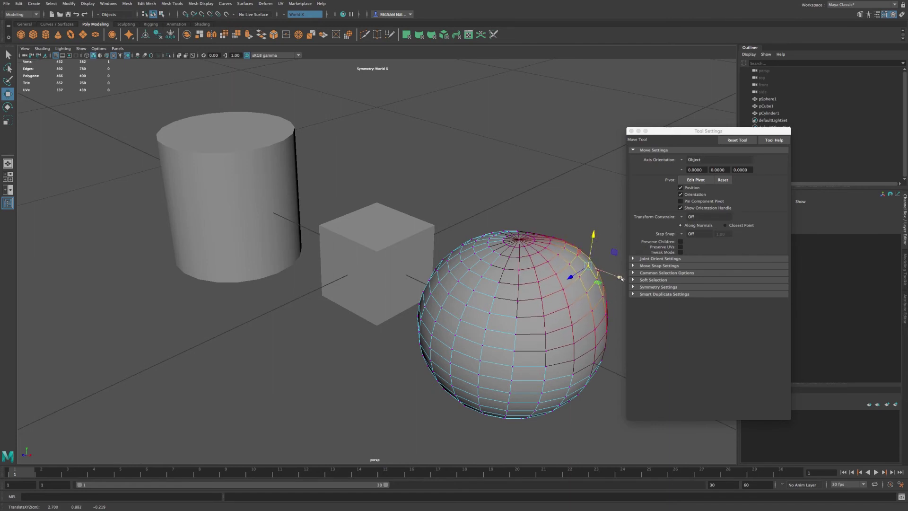
left_click_drag(620, 278, 624, 280)
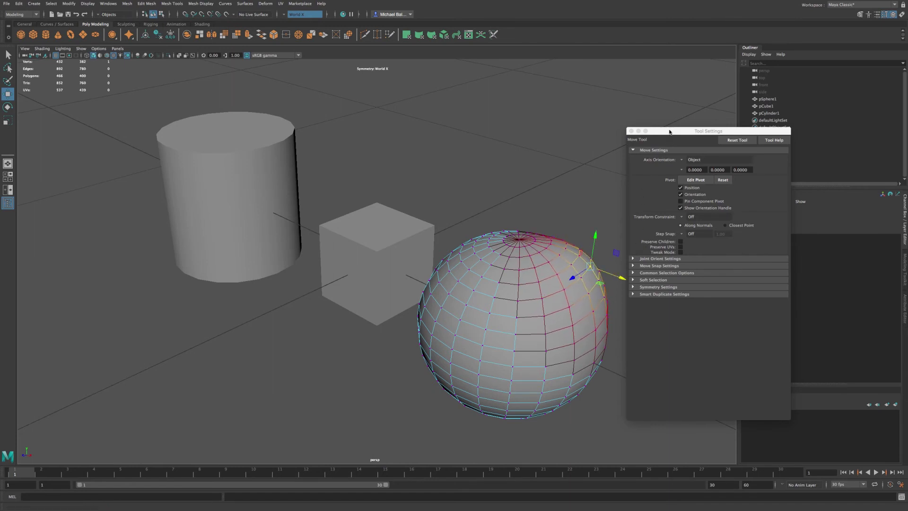
left_click_drag(669, 132, 733, 144)
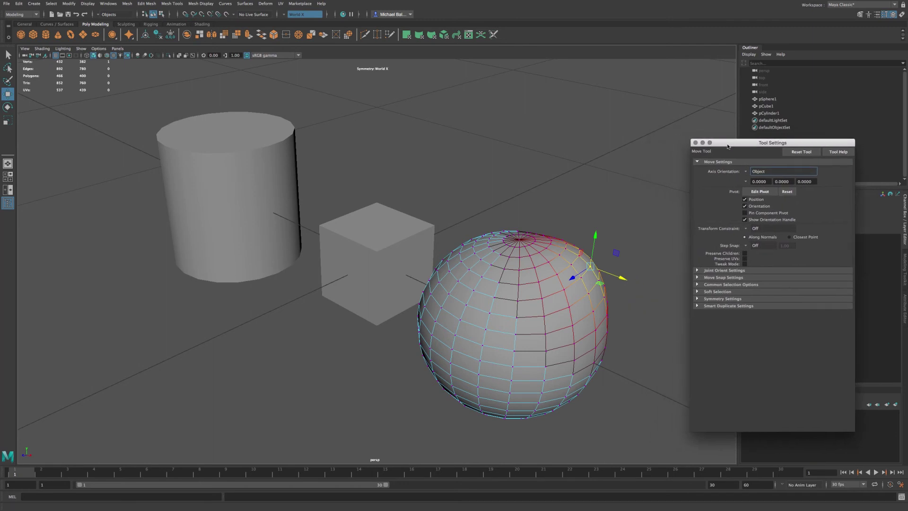
left_click_drag(621, 278, 617, 278)
middle_click_drag(572, 279, 567, 278)
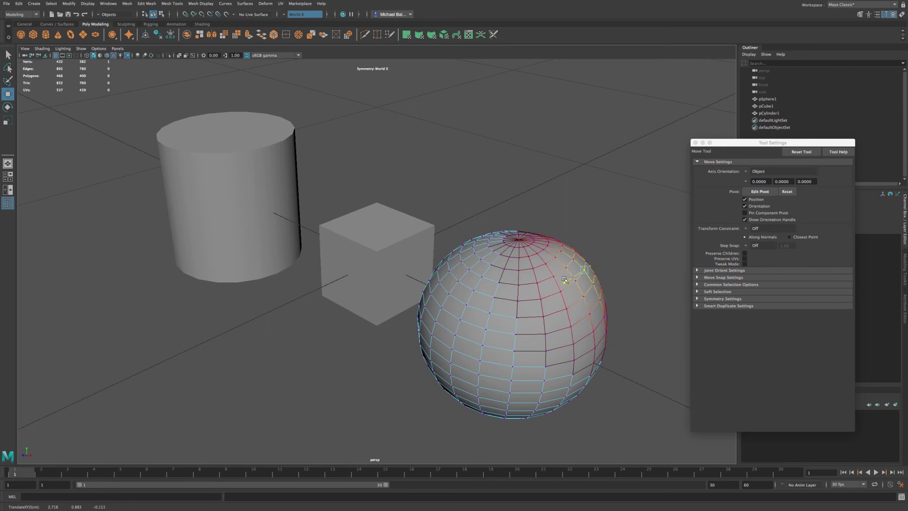
mouse_move(592, 243)
left_mouse_down()
mouse_move(591, 215)
mouse_move(592, 245)
left_mouse_up()
middle_click_drag(568, 283, 616, 284)
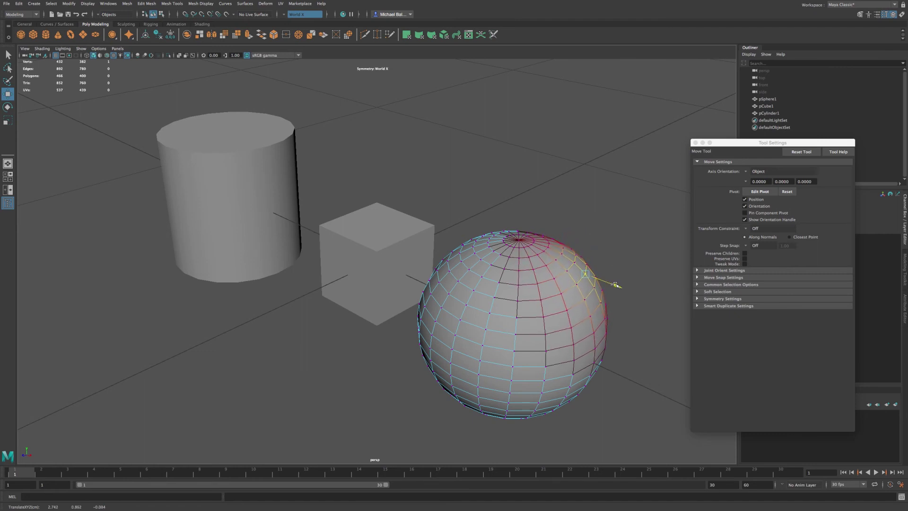
- Pick a lower sphere vertex, drag its soft selection around, and orbit to inspect
left_click(563, 295)
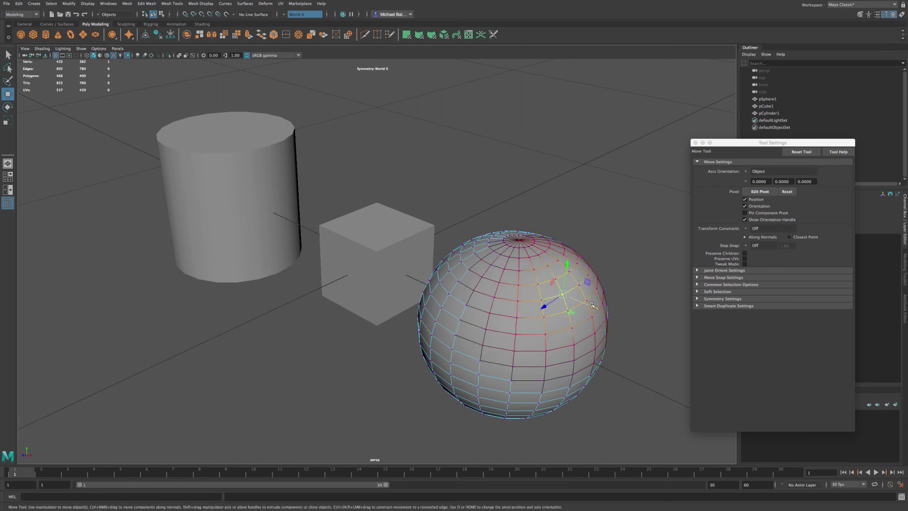
middle_click_drag(592, 305, 573, 269)
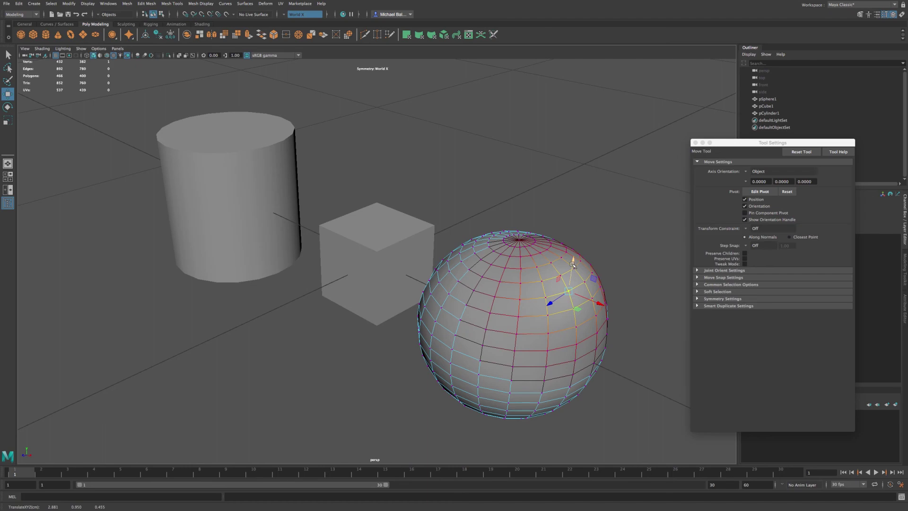
middle_click_drag(582, 301, 597, 326)
left_click_drag(597, 326, 553, 259)
left_click_drag(337, 301, 549, 280)
left_click_drag(535, 322, 545, 288, "alt")
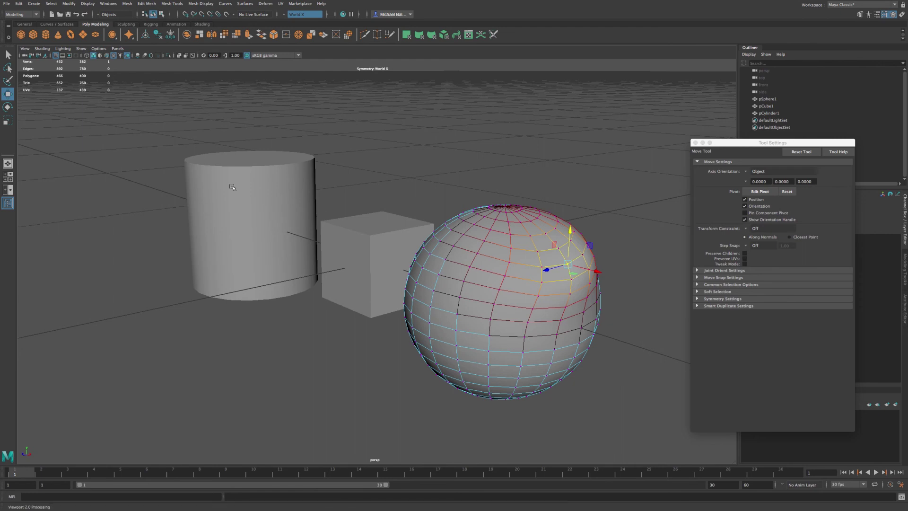
- Widen the soft selection falloff radius to 4.00 in the Select tool settings
left_click(8, 55)
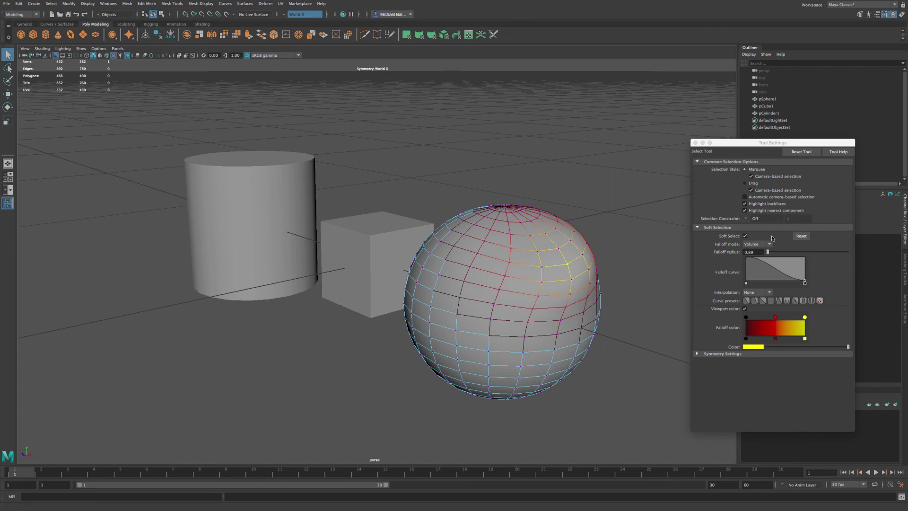
mouse_move(769, 252)
left_mouse_down()
mouse_move(782, 252)
mouse_move(771, 253)
left_mouse_up()
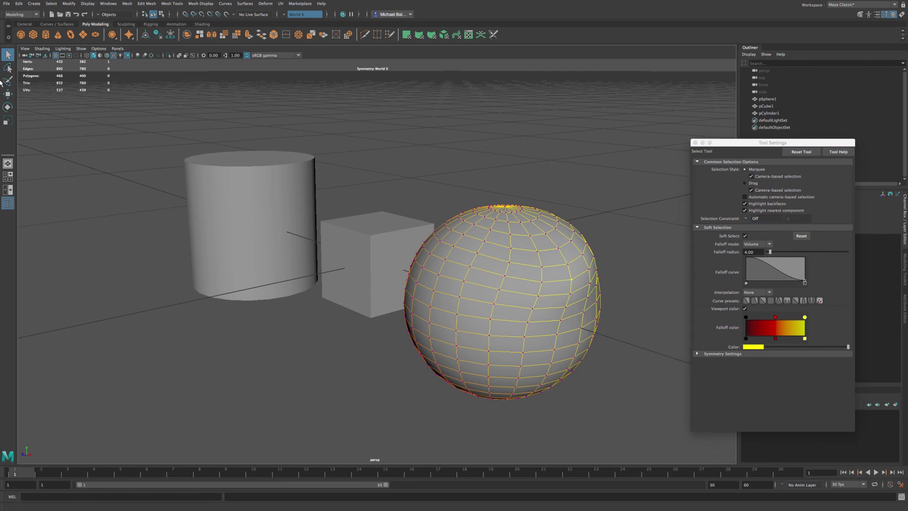
- Drag the Move tool's X arrow right to stretch the sphere into an egg shape
left_click(7, 94)
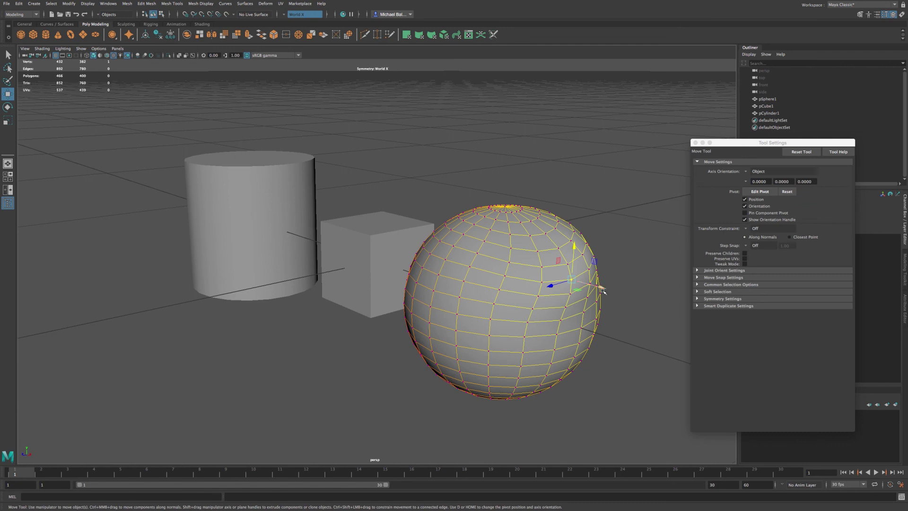
left_click_drag(604, 290, 650, 320)
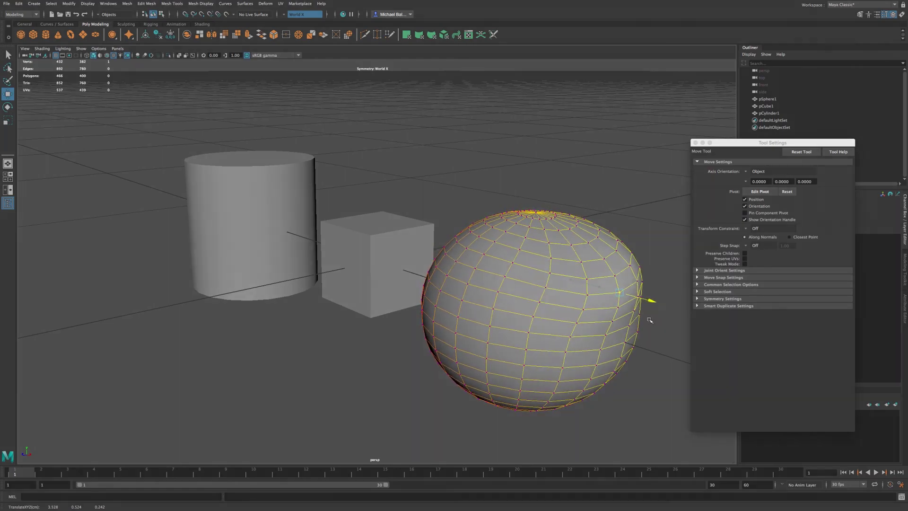